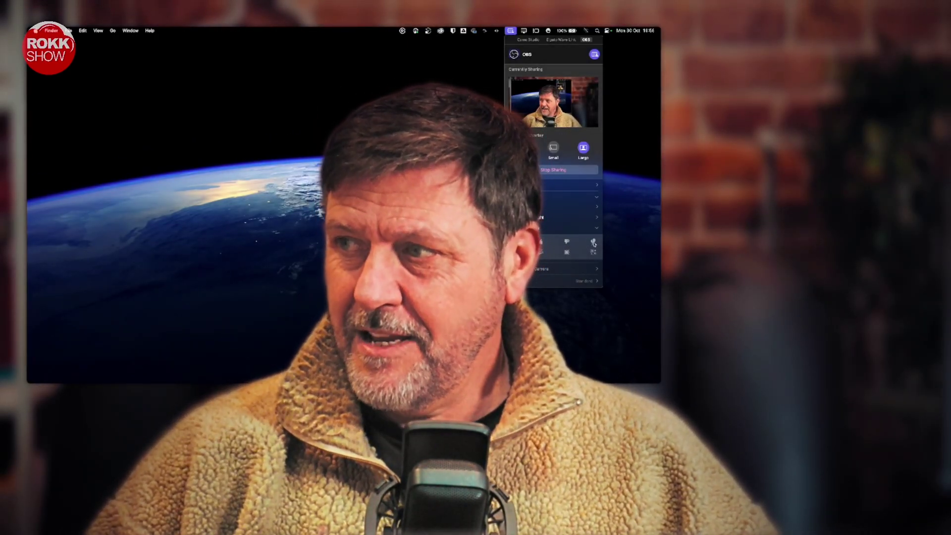
- Play the Balloons and Lasers camera reactions, then set Presenter Overlay to Small
{"action": "left_click", "coordinate": [594, 242]}
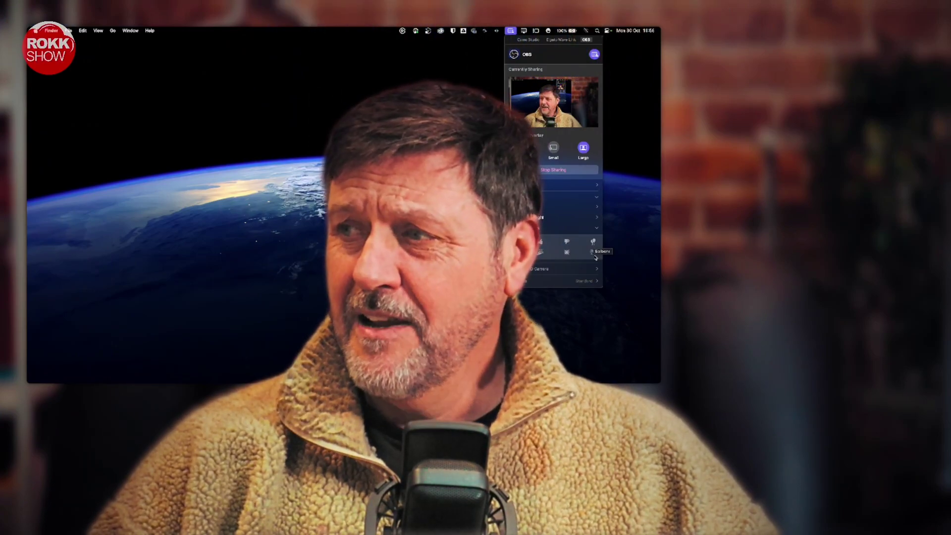
{"action": "left_click", "coordinate": [567, 253]}
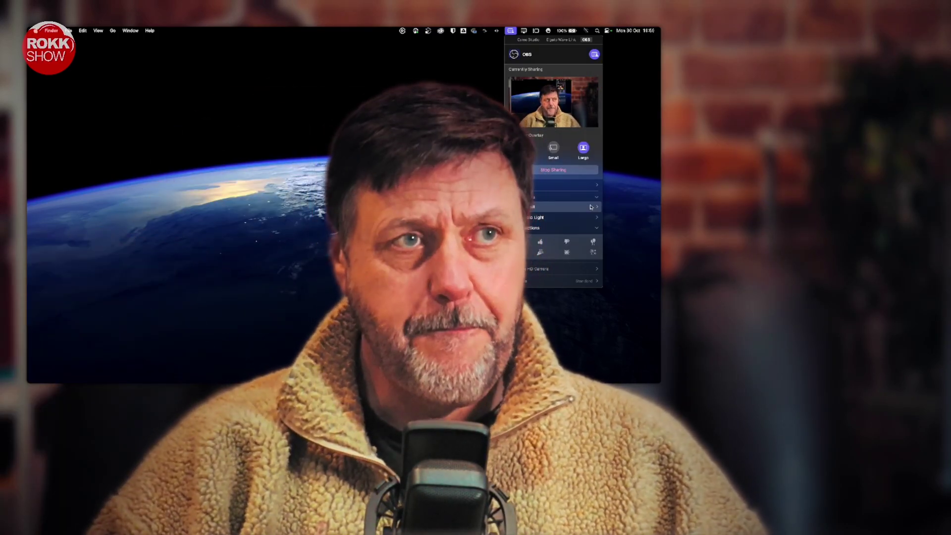
{"action": "left_click", "coordinate": [553, 147]}
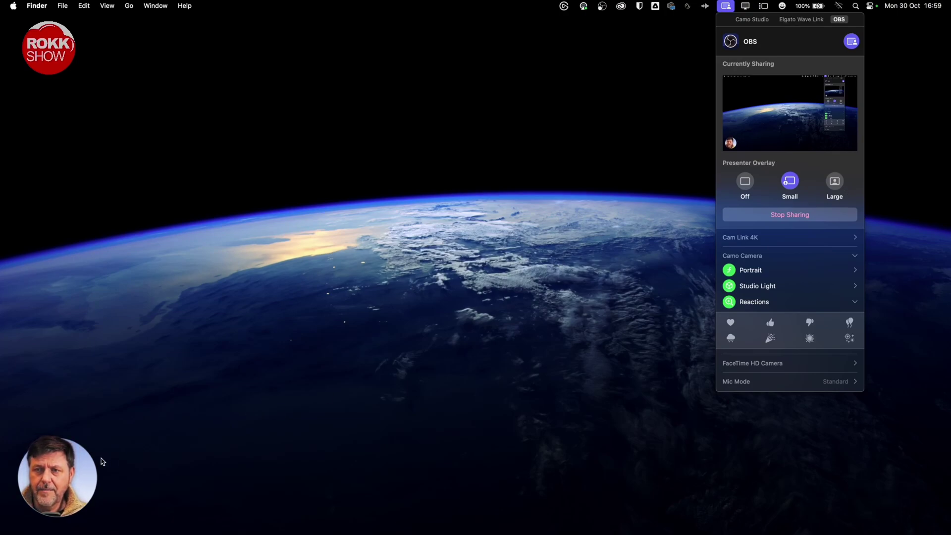
- Move the presenter bubble from the bottom-left to the bottom-right corner
{"action": "left_click_drag", "start_coordinate": [64, 471], "coordinate": [870, 474]}
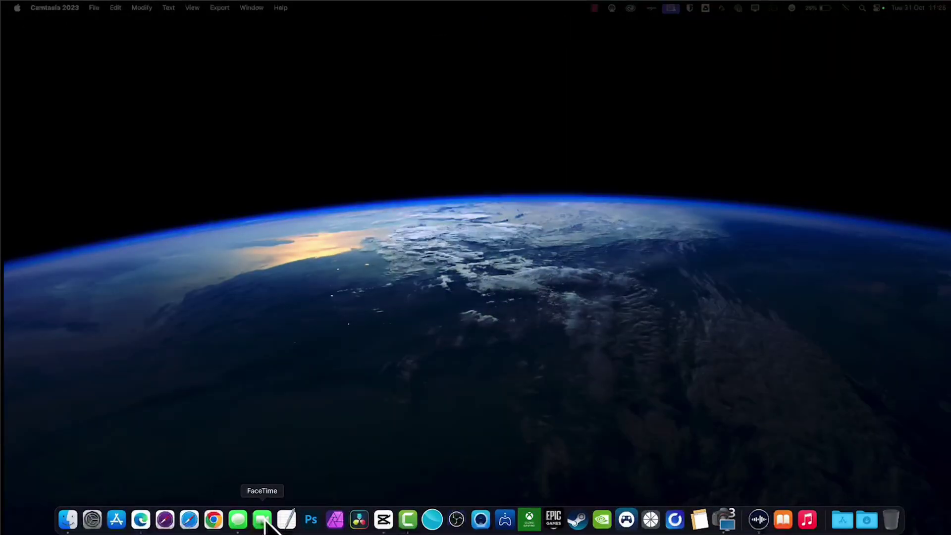
- Launch FaceTime, move its window up, and switch its camera to Camo Camera
{"action": "left_click", "coordinate": [262, 519]}
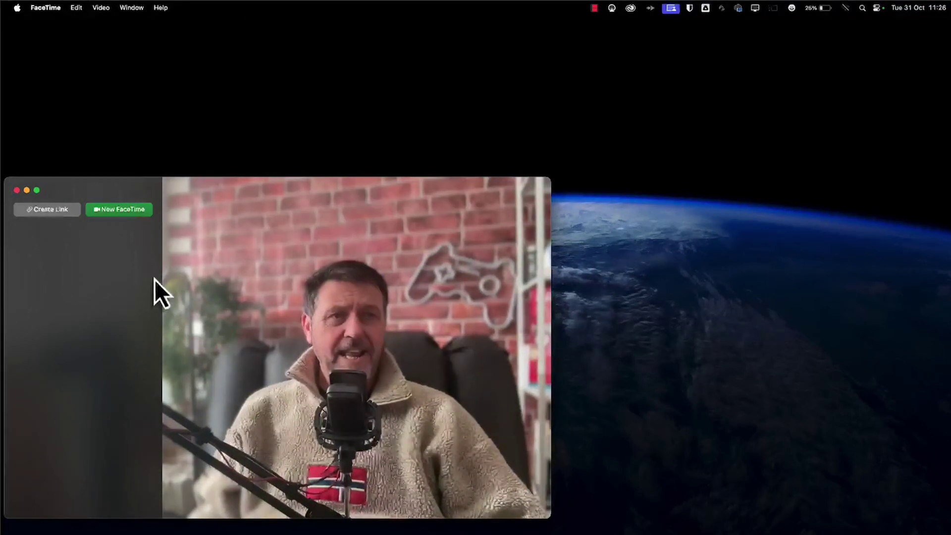
{"action": "left_click_drag", "start_coordinate": [112, 186], "coordinate": [153, 94]}
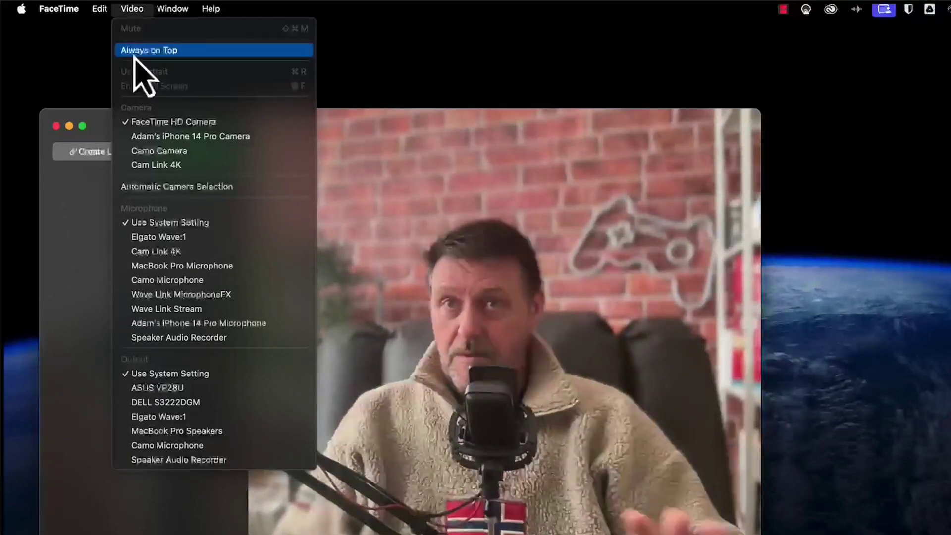
{"action": "key", "text": "Down"}
{"action": "key", "text": "Down"}
{"action": "key", "text": "Down"}
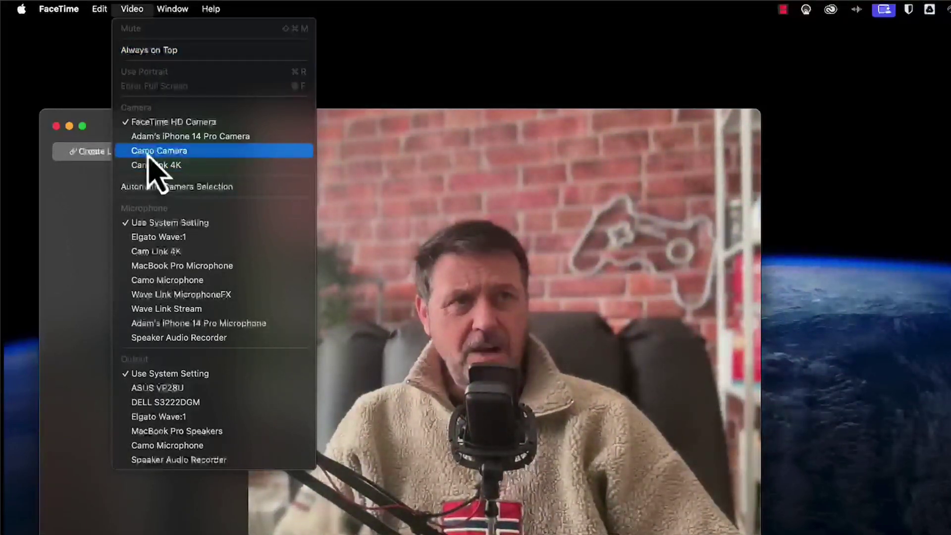
{"action": "left_click", "coordinate": [150, 153]}
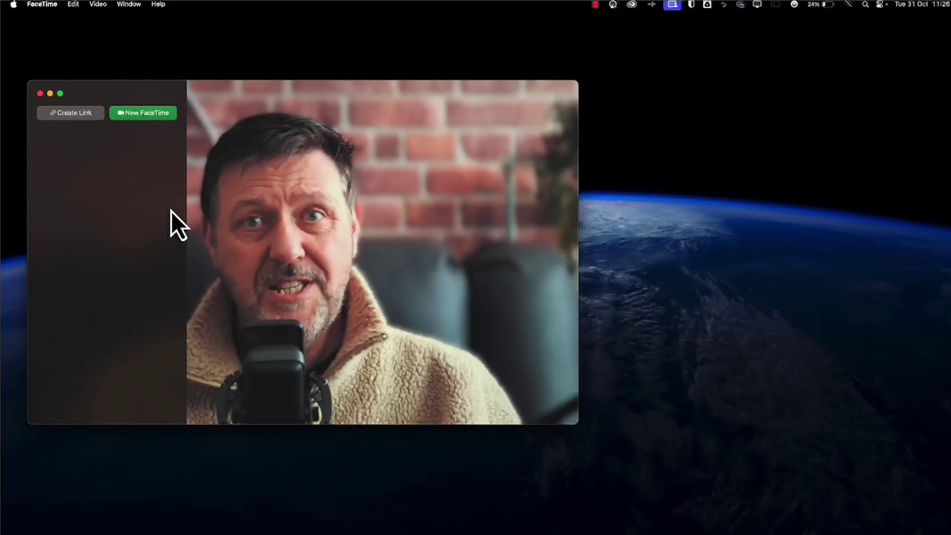
- Turn FaceTime off and quit the FaceTime app
{"action": "left_click", "coordinate": [49, 5]}
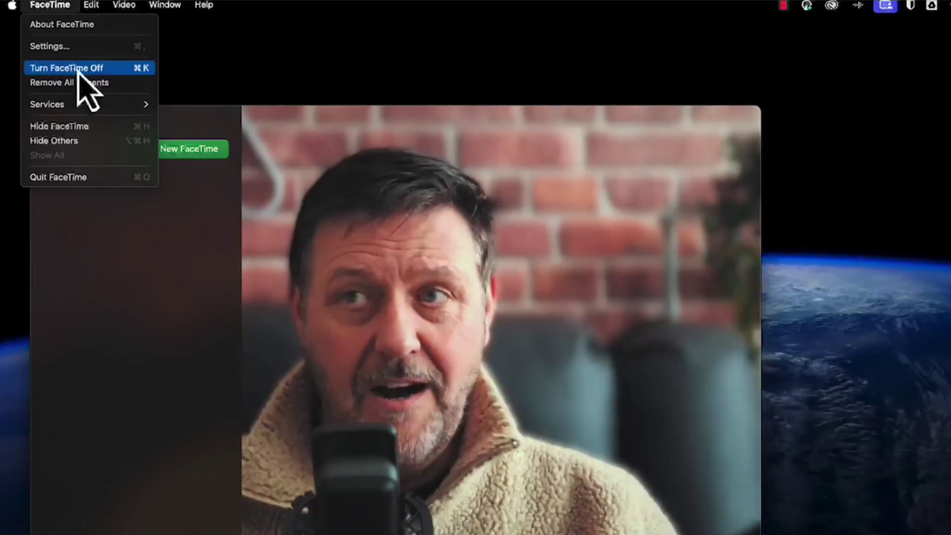
{"action": "left_click", "coordinate": [80, 69]}
{"action": "left_click", "coordinate": [50, 6]}
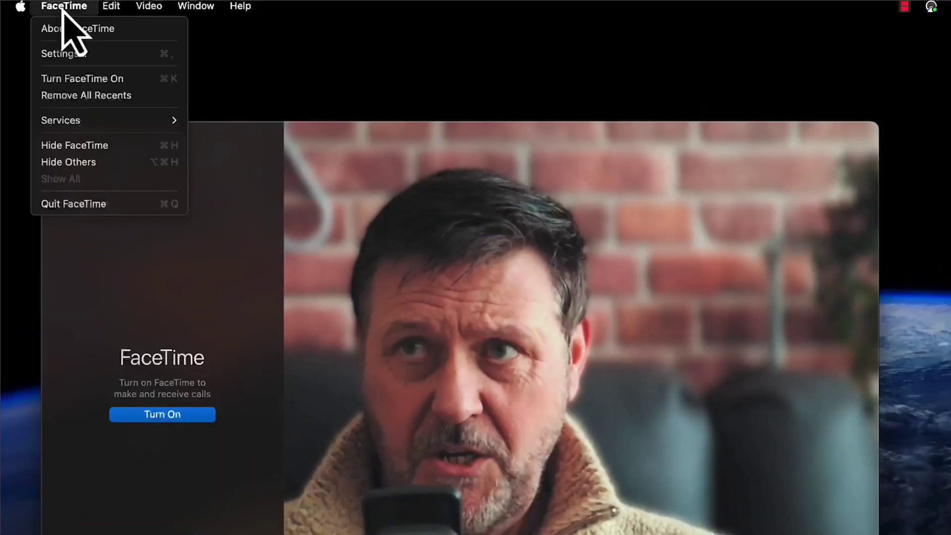
{"action": "left_click", "coordinate": [98, 204]}
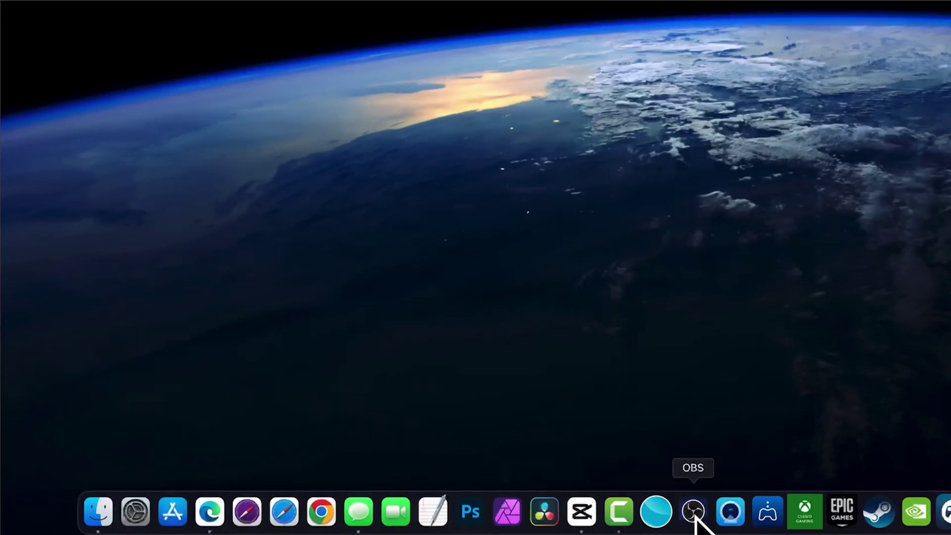
- Bring OBS Studio to the front and add an empty scene named 'Test'
{"action": "left_click", "coordinate": [692, 511]}
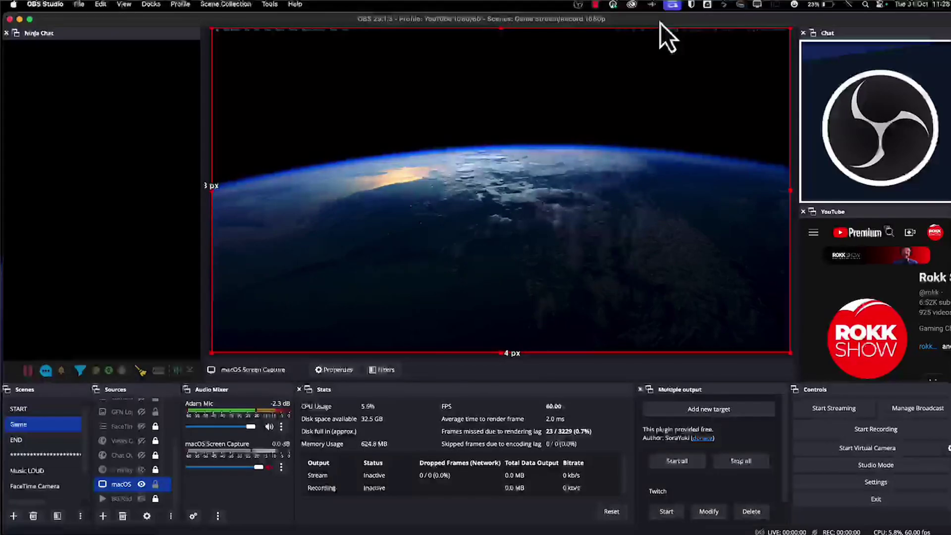
{"action": "key", "text": "Down"}
{"action": "key", "text": "Down"}
{"action": "key", "text": "Up"}
{"action": "key", "text": "Up"}
{"action": "key", "text": "Up"}
{"action": "key", "text": "Up"}
{"action": "key", "text": "Up"}
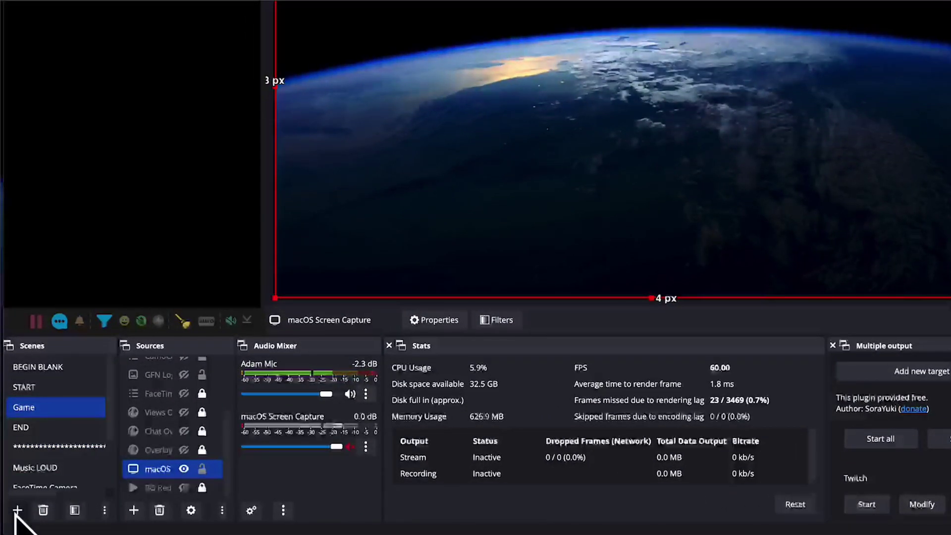
{"action": "left_click", "coordinate": [17, 510]}
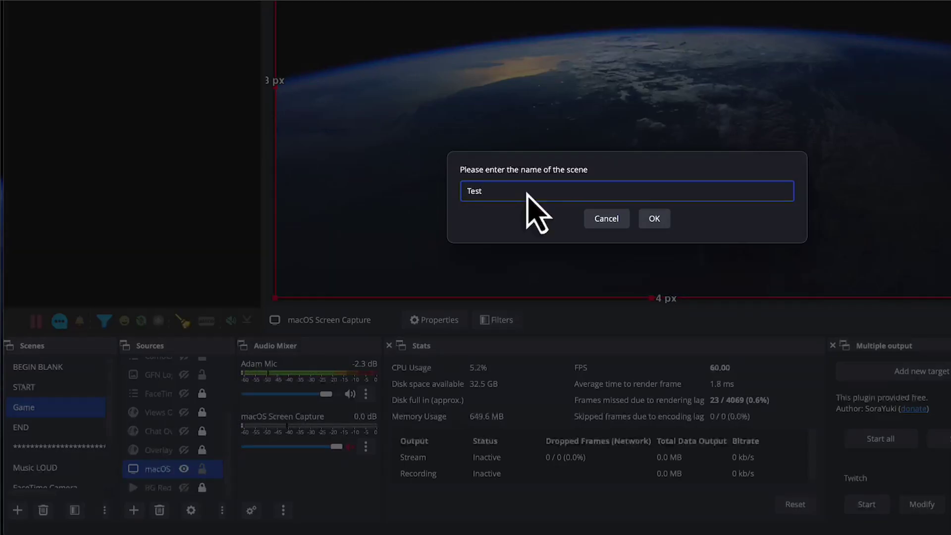
{"action": "left_click", "coordinate": [652, 220]}
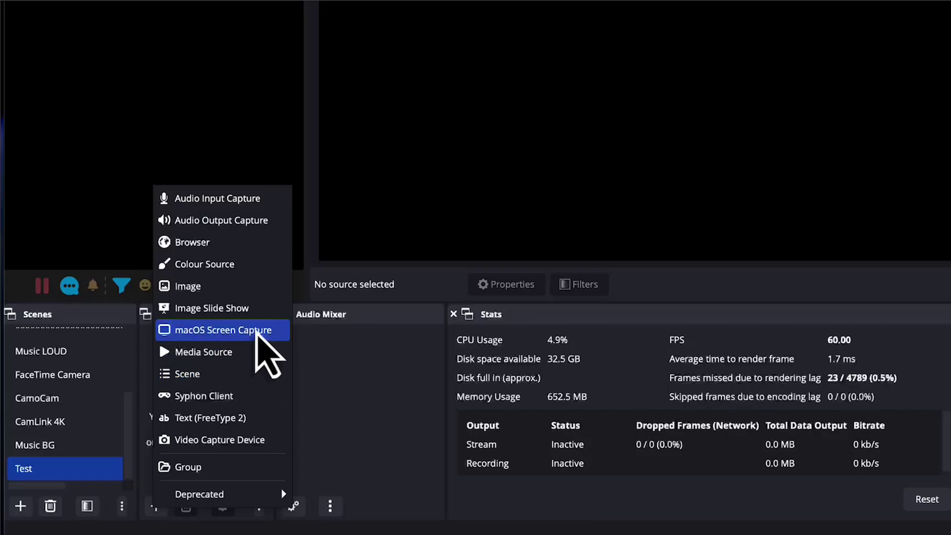
- Add a macOS Screen Capture source using Display Capture of the DELL S3222DGM display
{"action": "left_click", "coordinate": [254, 333]}
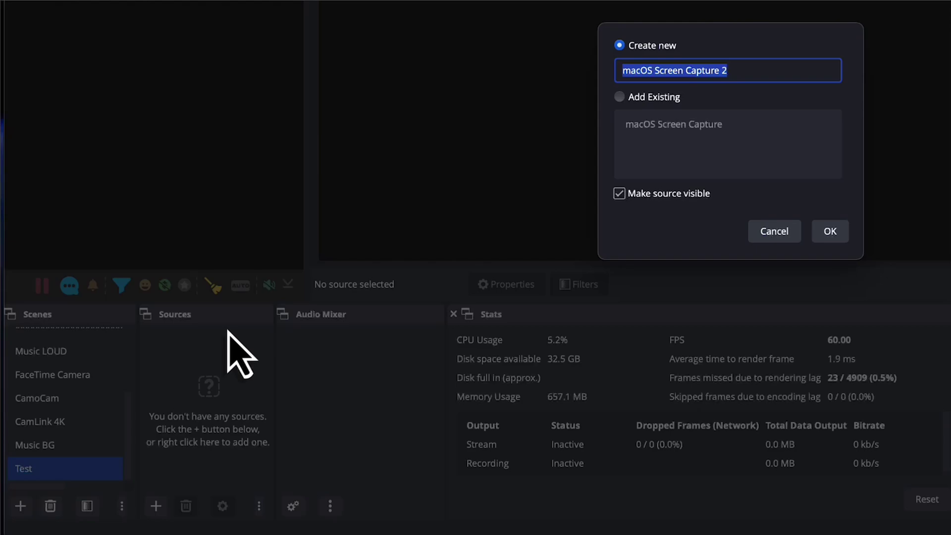
{"action": "left_click", "coordinate": [830, 231]}
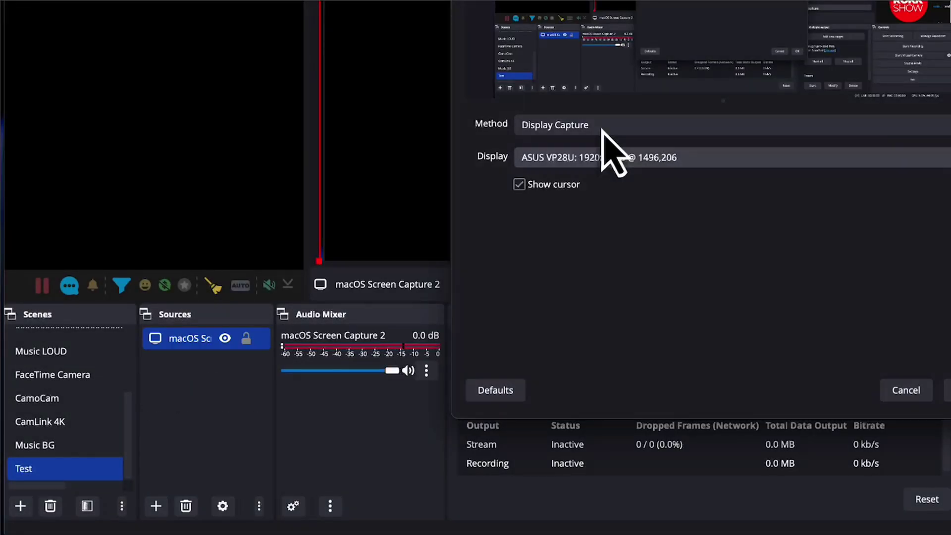
{"action": "left_click", "coordinate": [597, 128]}
{"action": "left_click", "coordinate": [676, 238]}
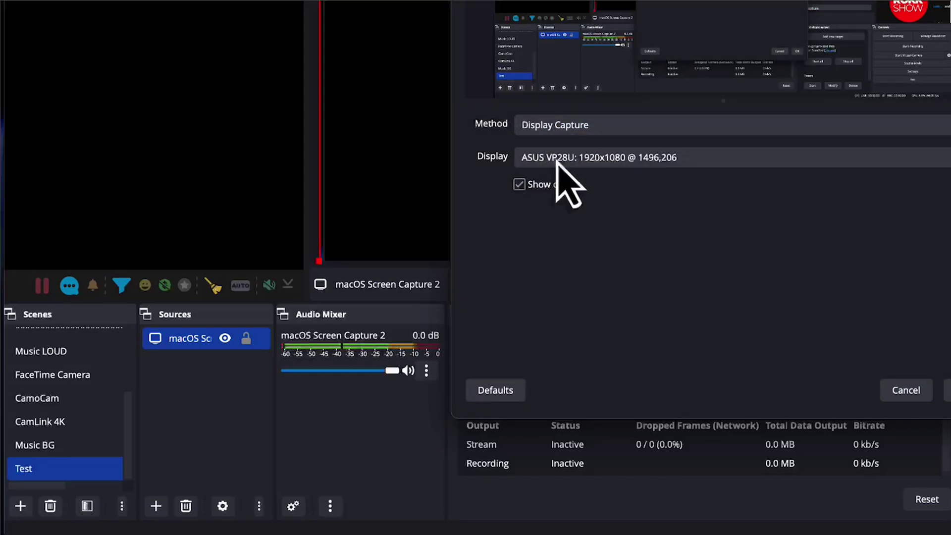
{"action": "left_click", "coordinate": [558, 155]}
{"action": "left_click", "coordinate": [550, 130]}
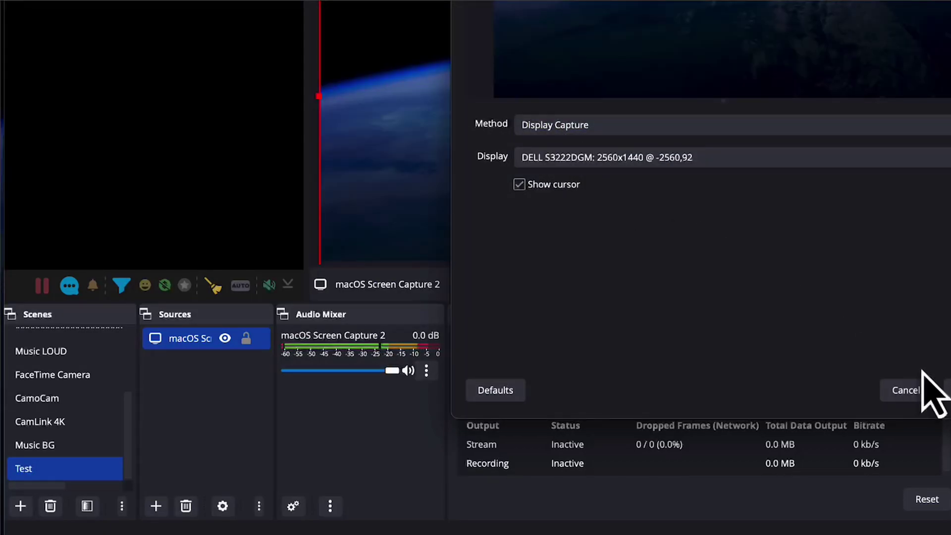
{"action": "key", "text": "Return"}
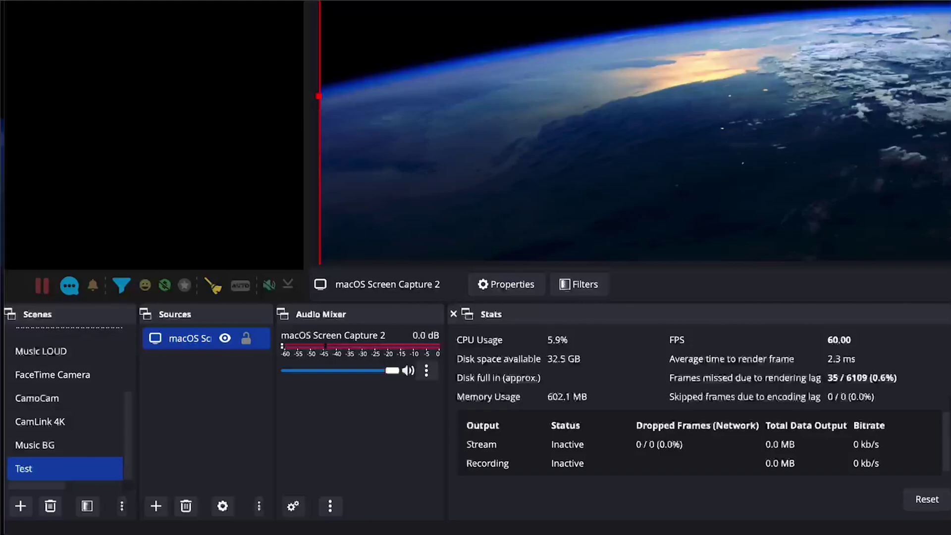
- Apply Transform > Fit to screen to the macOS Screen Capture 2 source
{"action": "right_click", "coordinate": [375, 247]}
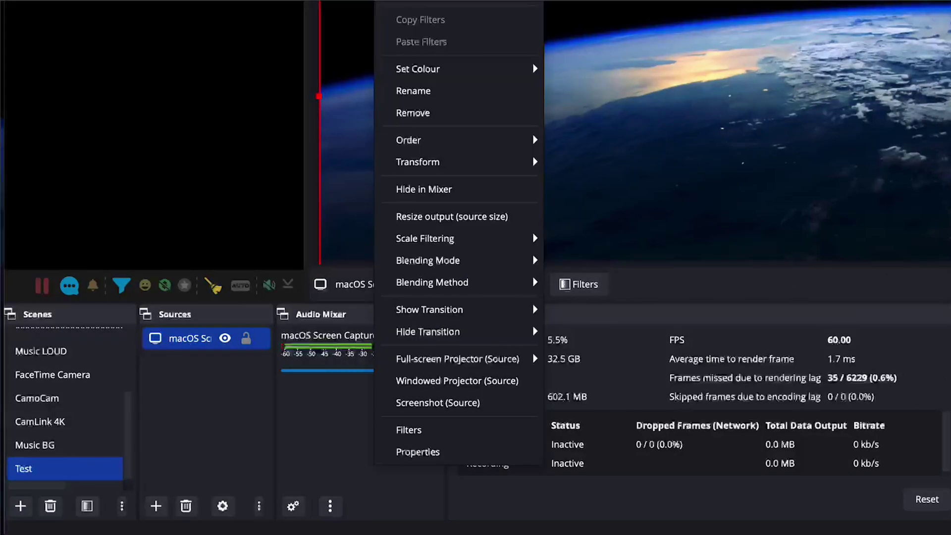
{"action": "mouse_move", "coordinate": [446, 161]}
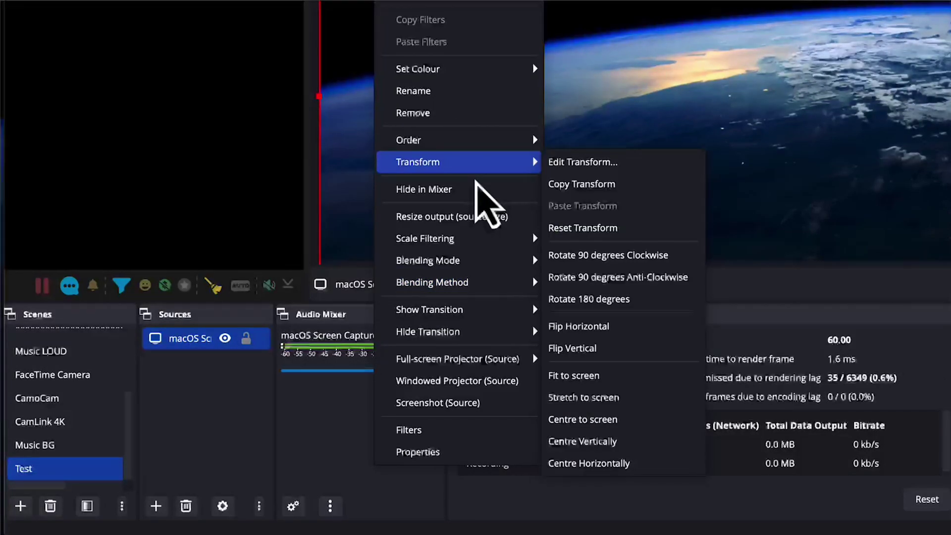
{"action": "left_click", "coordinate": [576, 376]}
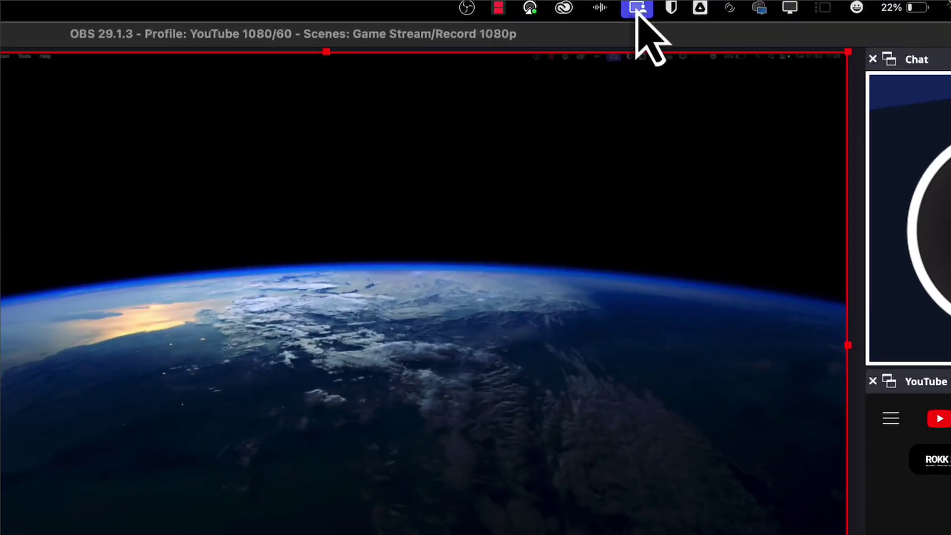
- In Video Effects, switch to OBS's screen-sharing settings and set Presenter Overlay to Small
{"action": "left_click", "coordinate": [637, 8]}
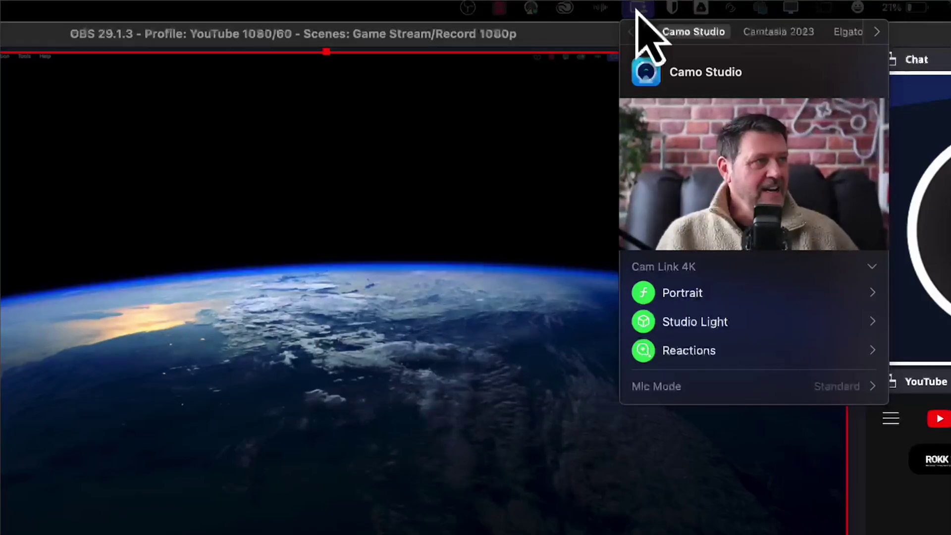
{"action": "left_click", "coordinate": [876, 38]}
{"action": "left_click", "coordinate": [877, 38]}
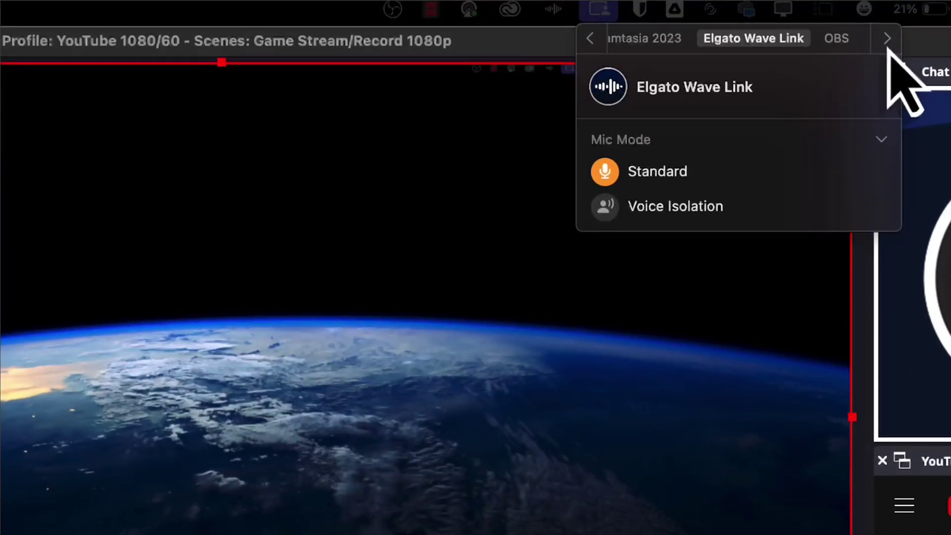
{"action": "left_click", "coordinate": [842, 40]}
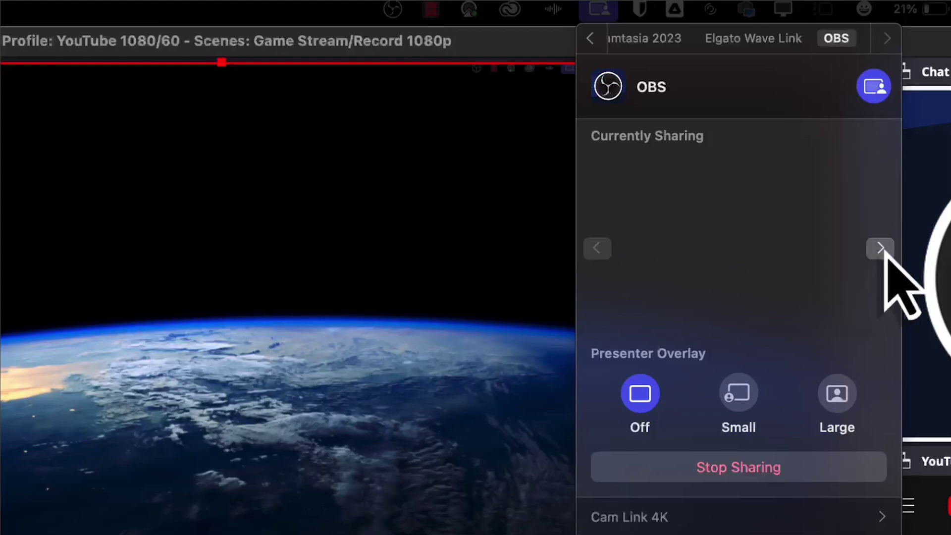
{"action": "left_click", "coordinate": [598, 248]}
{"action": "left_click", "coordinate": [745, 402]}
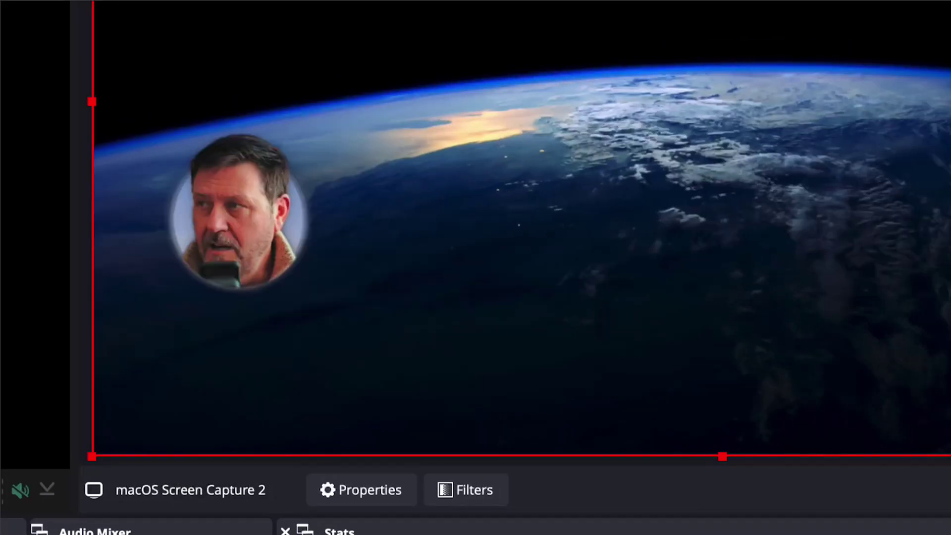
- Change OBS's Presenter Overlay to Large and expand Camo Camera's Reactions options
{"action": "left_click", "coordinate": [818, 244]}
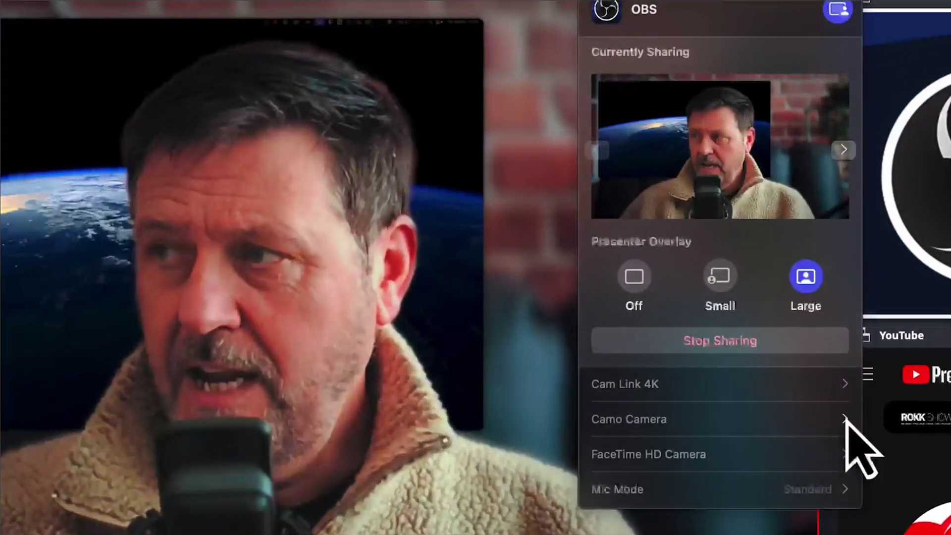
{"action": "left_click", "coordinate": [845, 419]}
{"action": "left_click", "coordinate": [848, 507]}
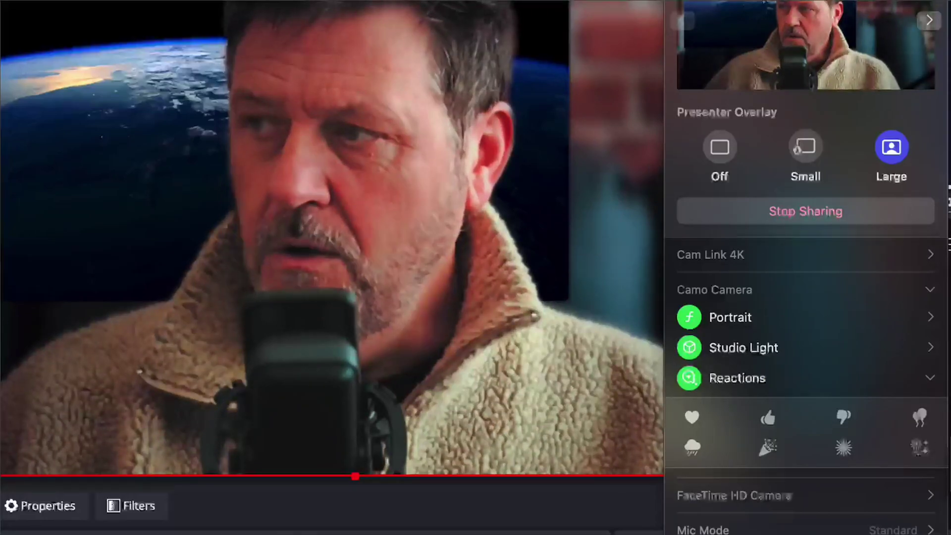
- Play the Fireworks reaction, then the Balloons reaction, over the presenter video
{"action": "left_click", "coordinate": [920, 447]}
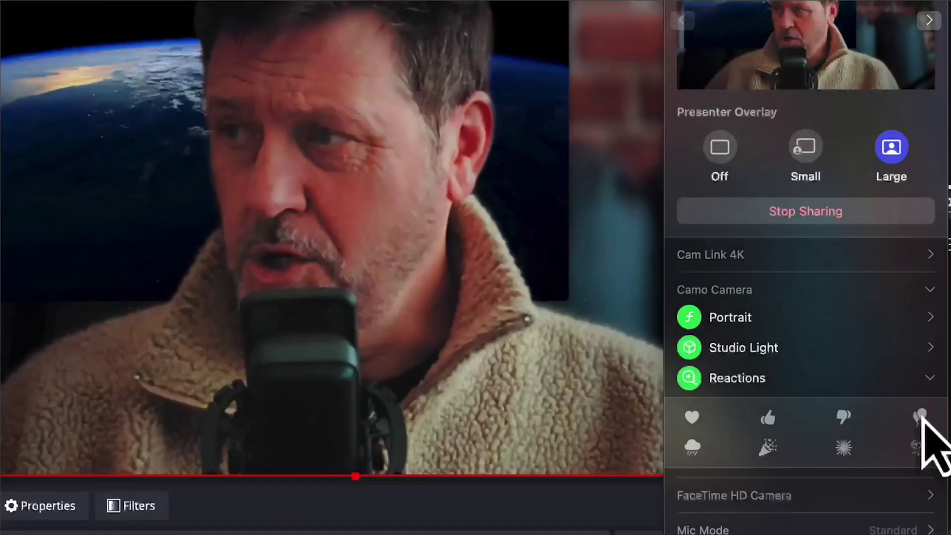
{"action": "left_click", "coordinate": [920, 418]}
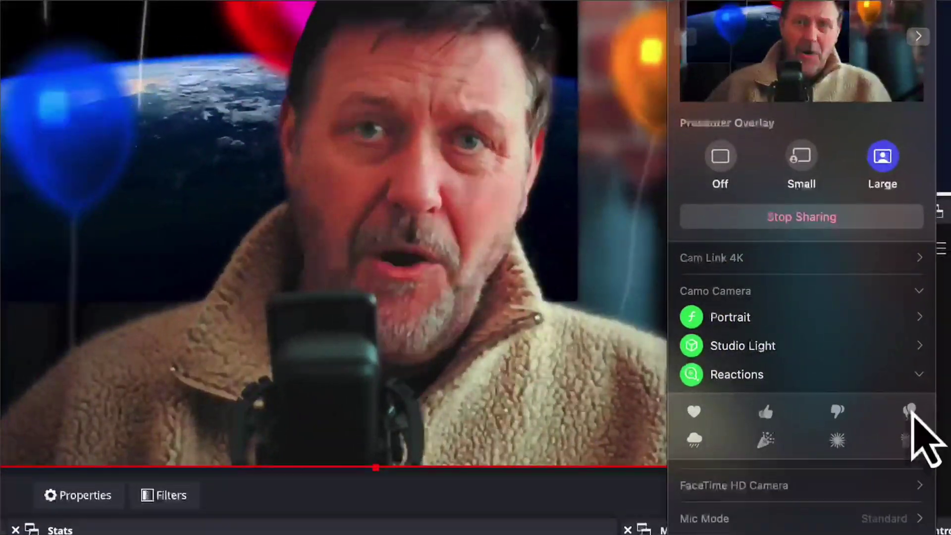